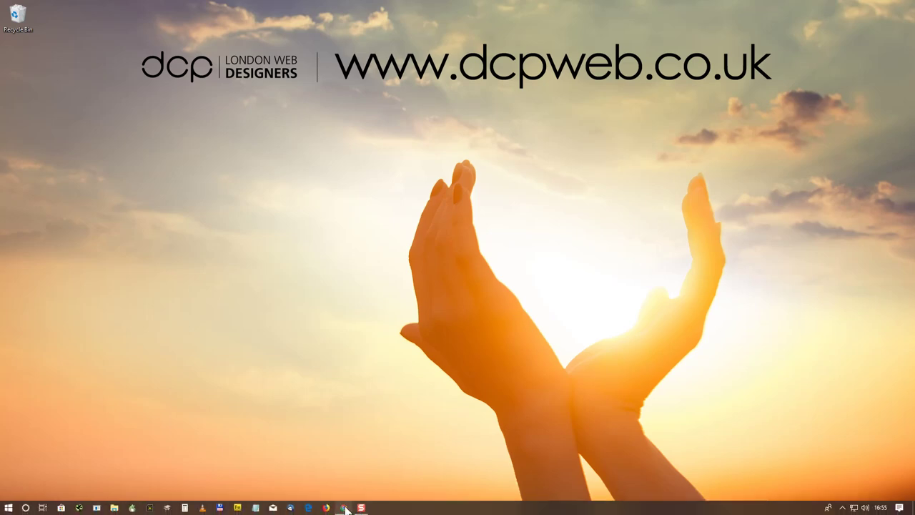
Step: Open the TinyURL.com homepage from the Google results for 'tinyurl'
{"action": "left_click", "coordinate": [344, 508]}
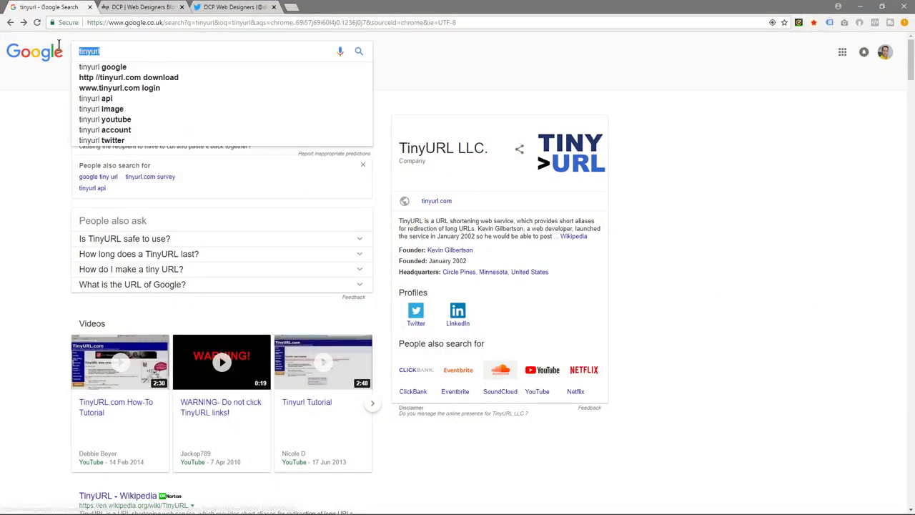
{"action": "left_click", "coordinate": [43, 164]}
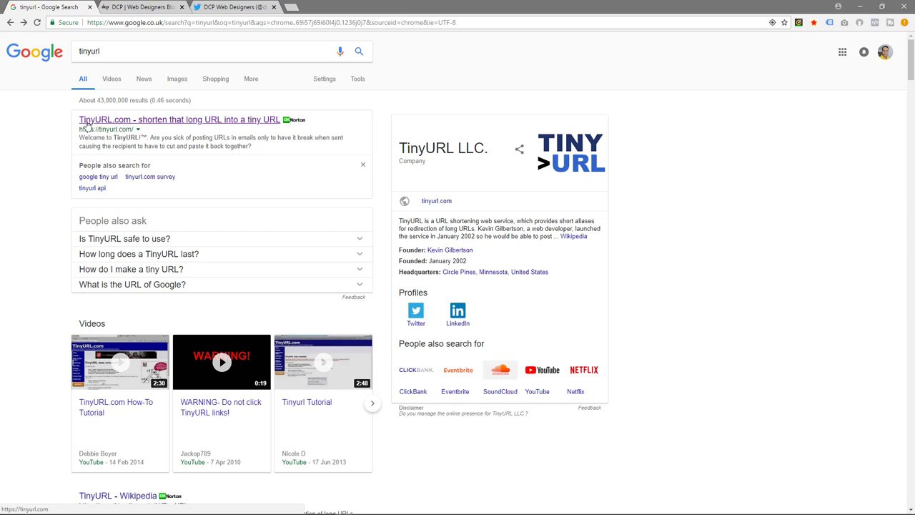
{"action": "left_click", "coordinate": [159, 123]}
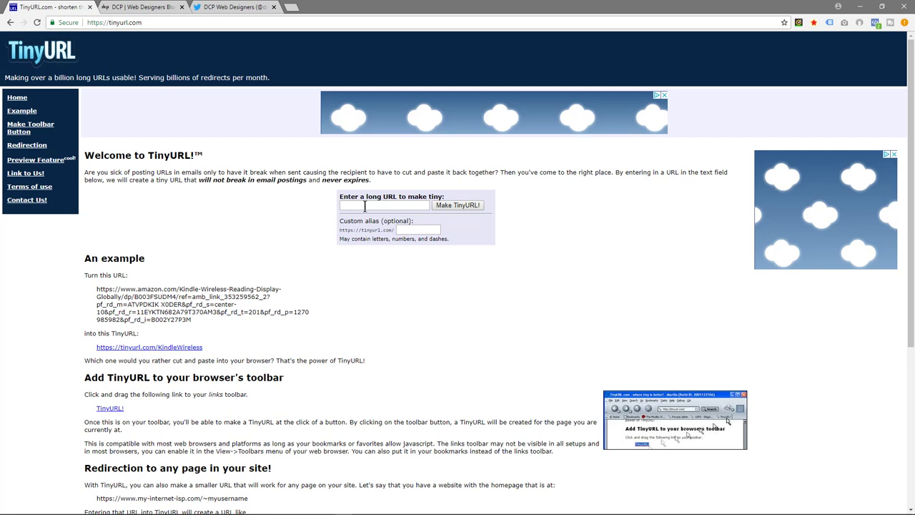
Step: Open the Gimp Colour Rotate Tool post on the DCP Web Designers blog
{"action": "left_click", "coordinate": [143, 7]}
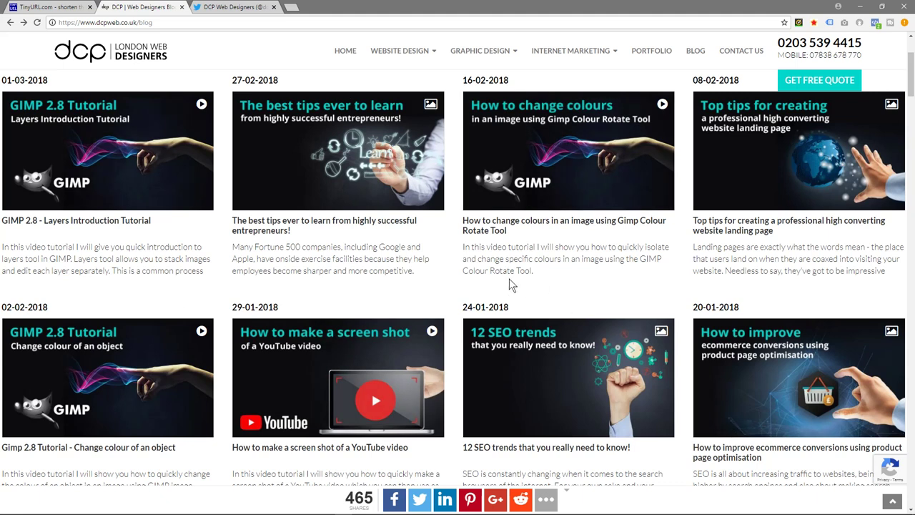
{"action": "left_click_drag", "start_coordinate": [463, 218], "coordinate": [511, 246]}
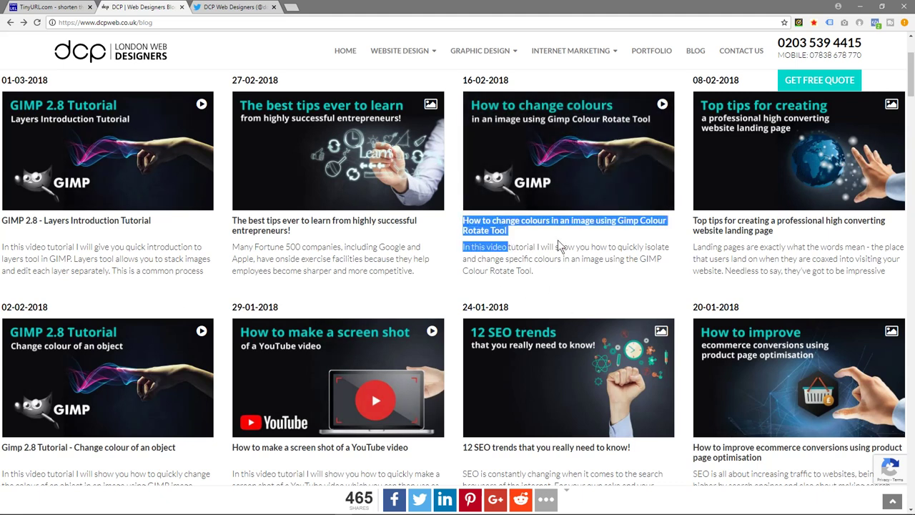
{"action": "left_click", "coordinate": [554, 241]}
{"action": "left_click", "coordinate": [561, 179]}
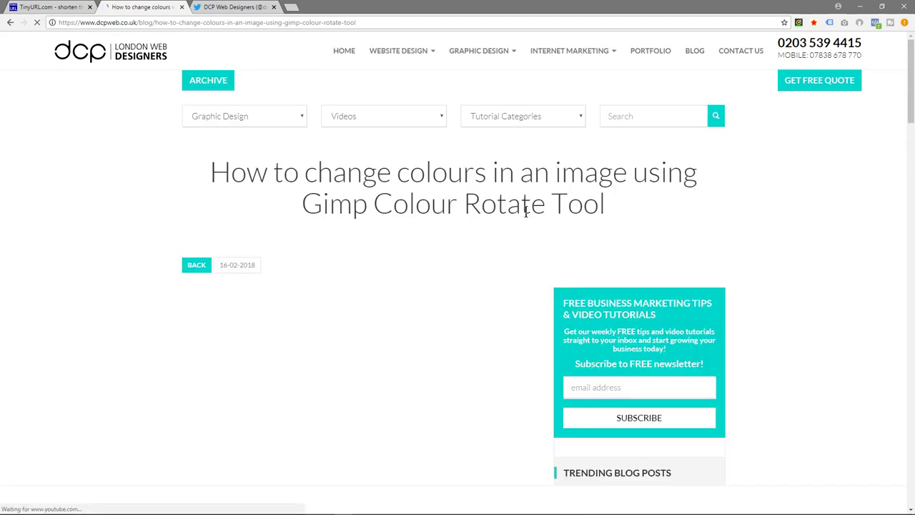
{"action": "left_click_drag", "start_coordinate": [230, 172], "coordinate": [604, 207]}
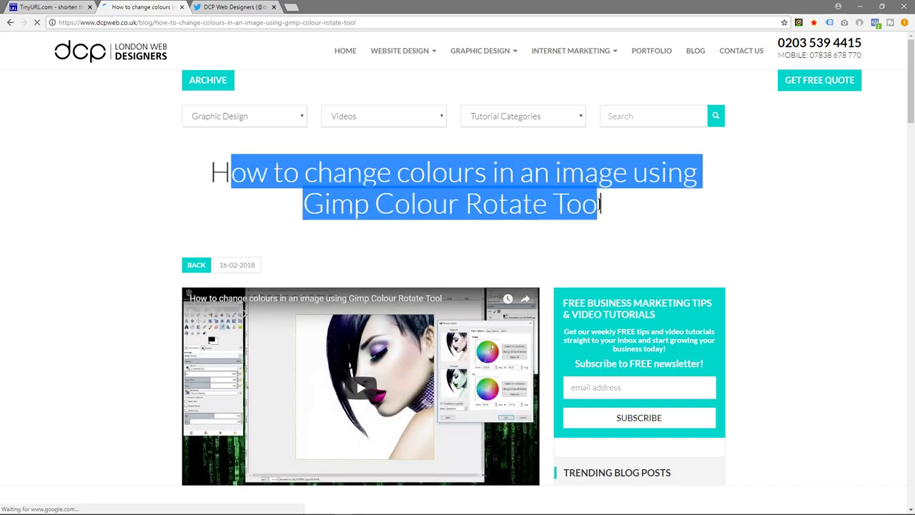
{"action": "left_click", "coordinate": [341, 75]}
{"action": "left_click_drag", "start_coordinate": [207, 172], "coordinate": [583, 217]}
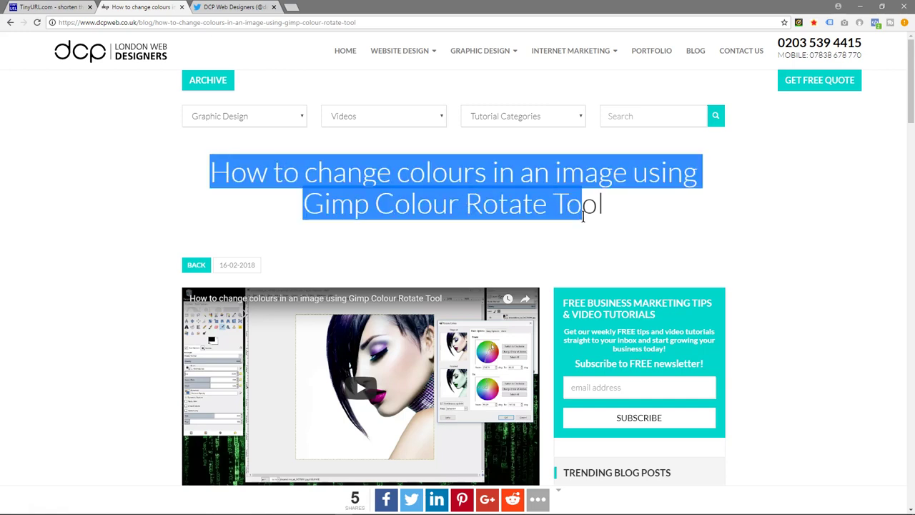
Step: Copy the blog post's full web address from the address bar
{"action": "left_click", "coordinate": [216, 22]}
{"action": "left_click_drag", "start_coordinate": [155, 22], "coordinate": [368, 22]}
{"action": "left_click", "coordinate": [333, 21]}
{"action": "right_click", "coordinate": [326, 23]}
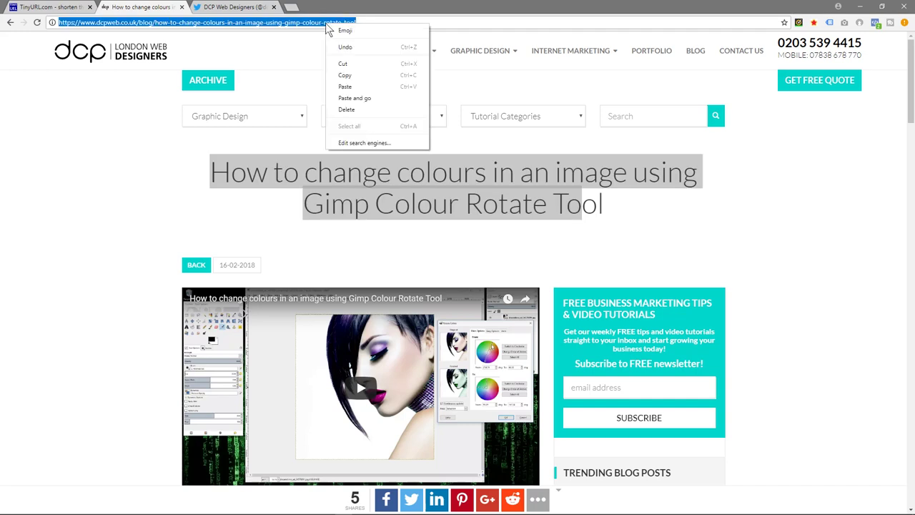
{"action": "left_click", "coordinate": [345, 75]}
{"action": "left_click_drag", "start_coordinate": [358, 22], "coordinate": [58, 22]}
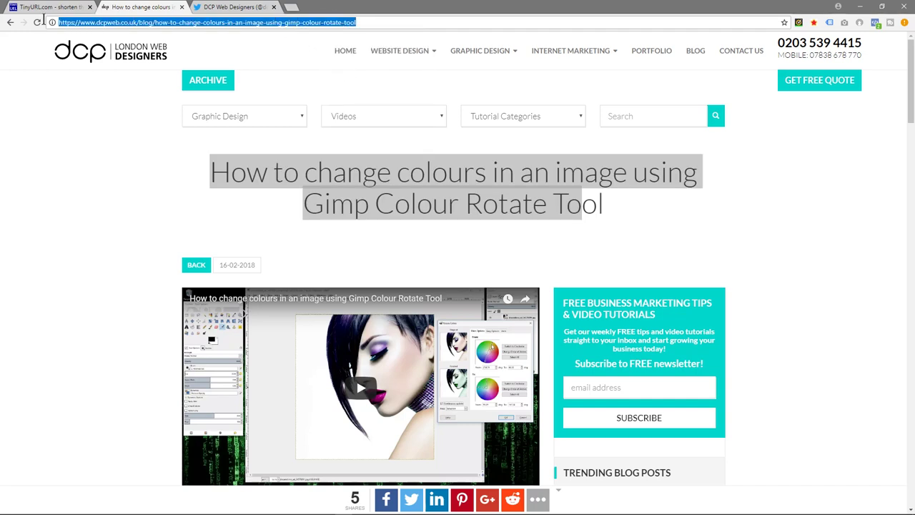
{"action": "right_click", "coordinate": [95, 27]}
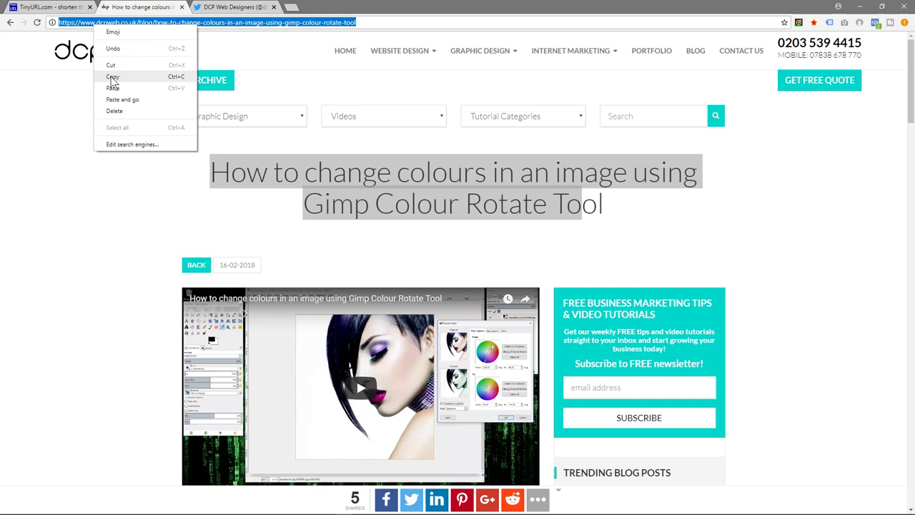
{"action": "left_click", "coordinate": [112, 80]}
{"action": "left_click", "coordinate": [82, 151]}
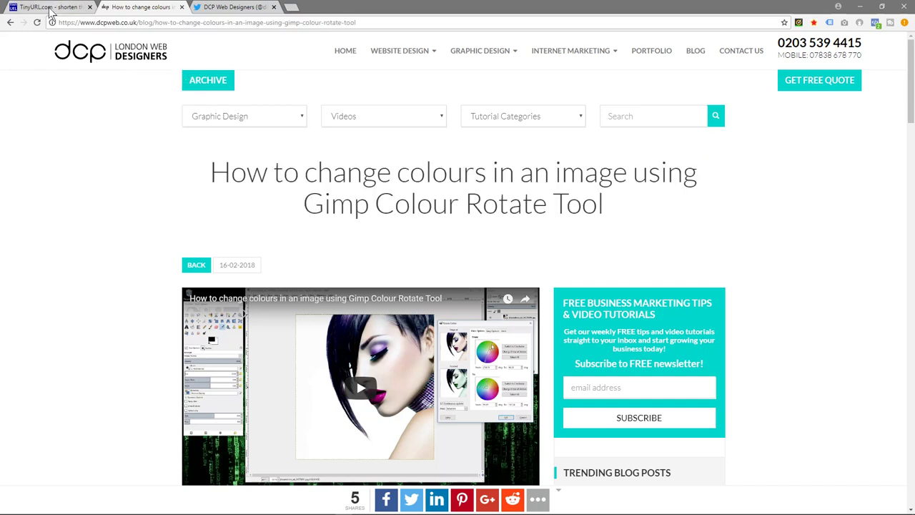
Step: Paste the blog post address into TinyURL's long URL box
{"action": "left_click", "coordinate": [50, 8]}
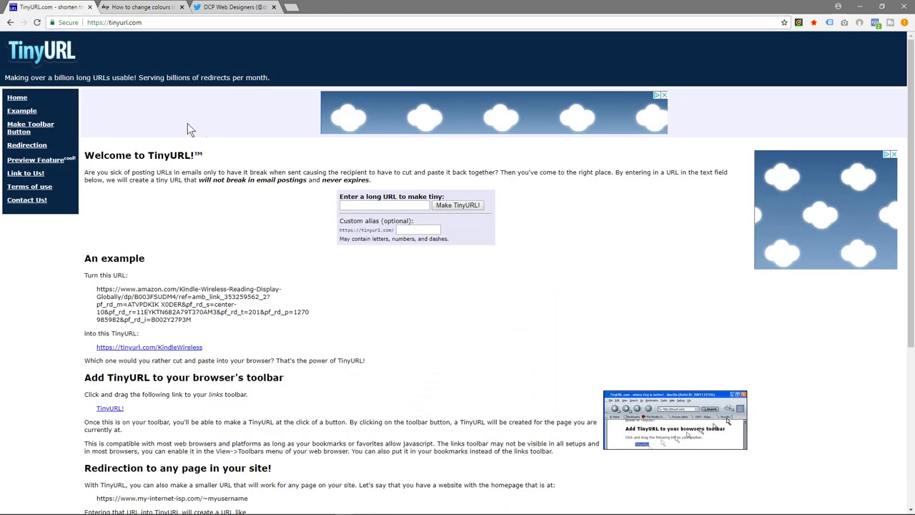
{"action": "right_click", "coordinate": [346, 204]}
{"action": "left_click", "coordinate": [370, 279]}
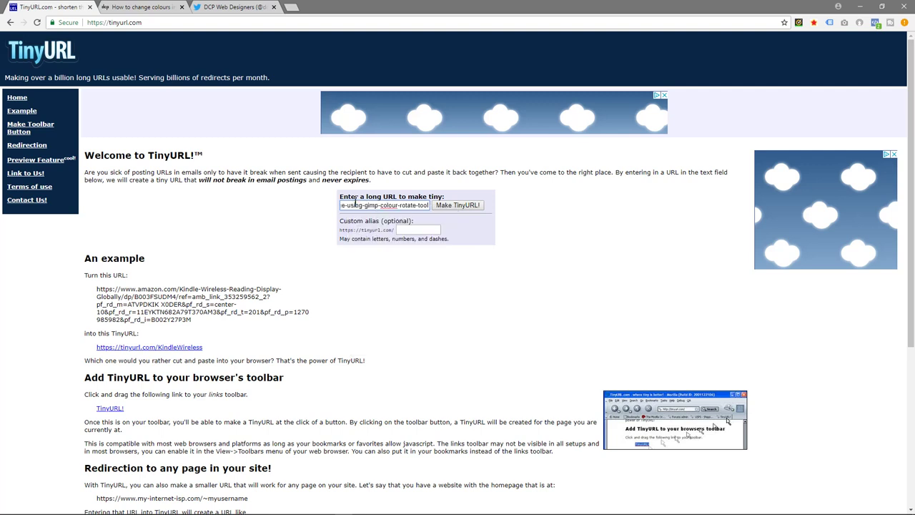
{"action": "left_click_drag", "start_coordinate": [353, 202], "coordinate": [262, 208]}
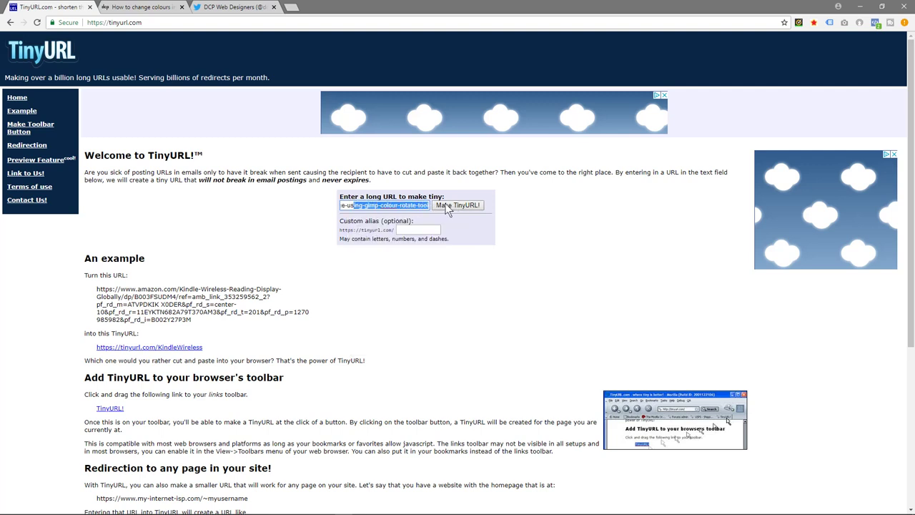
{"action": "left_click", "coordinate": [288, 236]}
{"action": "left_click_drag", "start_coordinate": [341, 204], "coordinate": [495, 208]}
{"action": "left_click", "coordinate": [366, 318]}
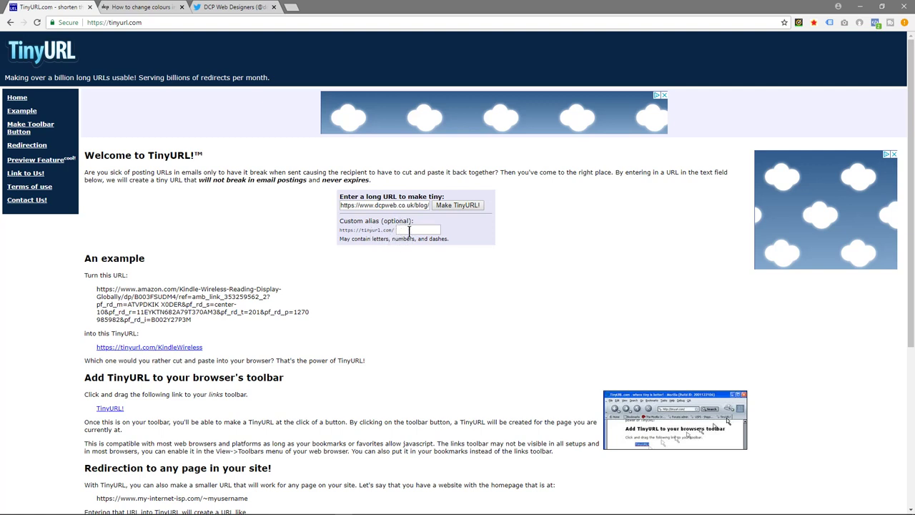
{"action": "left_click_drag", "start_coordinate": [407, 204], "coordinate": [456, 213]}
{"action": "left_click", "coordinate": [397, 265]}
Step: Copy 'Gimp Colour Rotate Tool' from the post title and paste it as the custom alias
{"action": "left_click", "coordinate": [143, 7]}
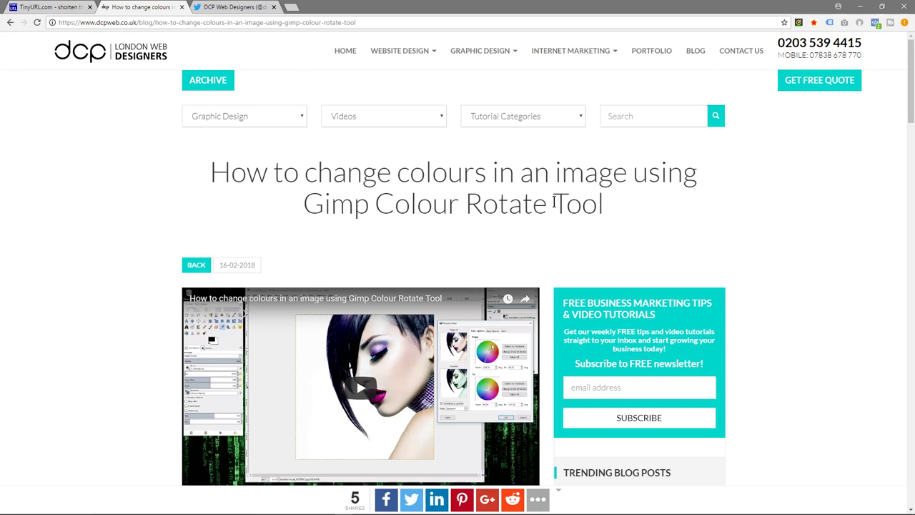
{"action": "left_click_drag", "start_coordinate": [602, 202], "coordinate": [303, 204]}
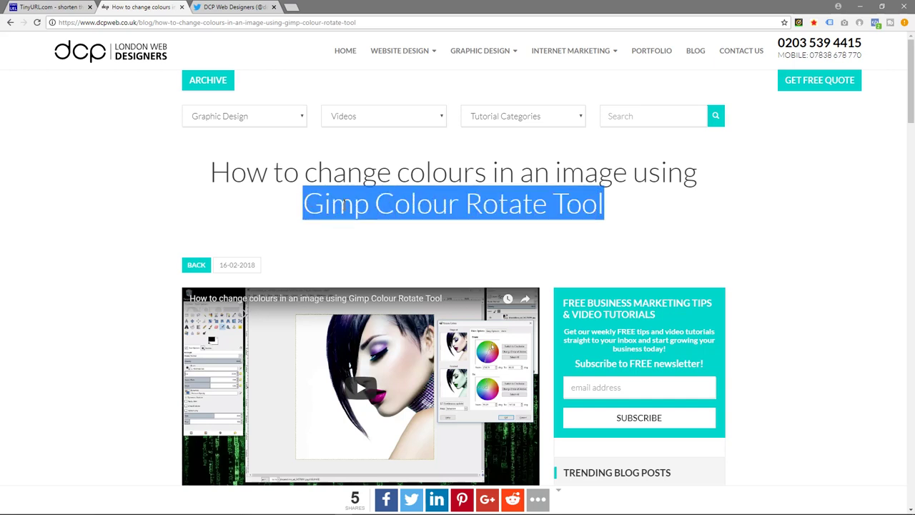
{"action": "right_click", "coordinate": [350, 212]}
{"action": "left_click", "coordinate": [363, 212]}
{"action": "left_click", "coordinate": [57, 7]}
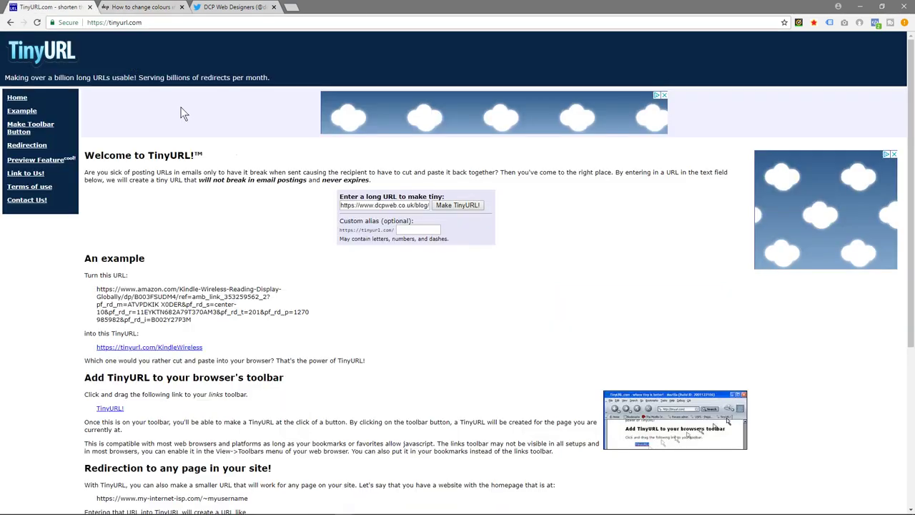
{"action": "right_click", "coordinate": [413, 229]}
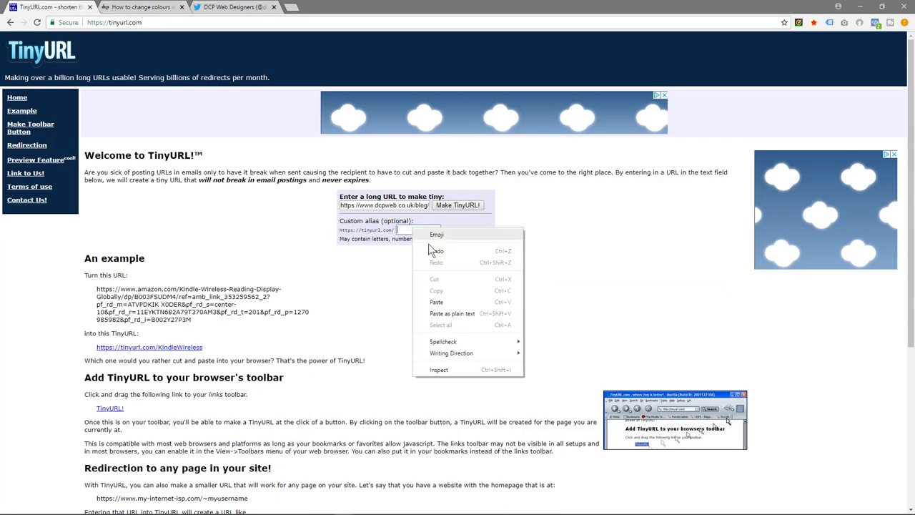
{"action": "left_click", "coordinate": [437, 302]}
Step: Replace the alias spaces with hyphens to make Gimp-Colour-Rotate-Tool
{"action": "left_click_drag", "start_coordinate": [404, 230], "coordinate": [365, 229]}
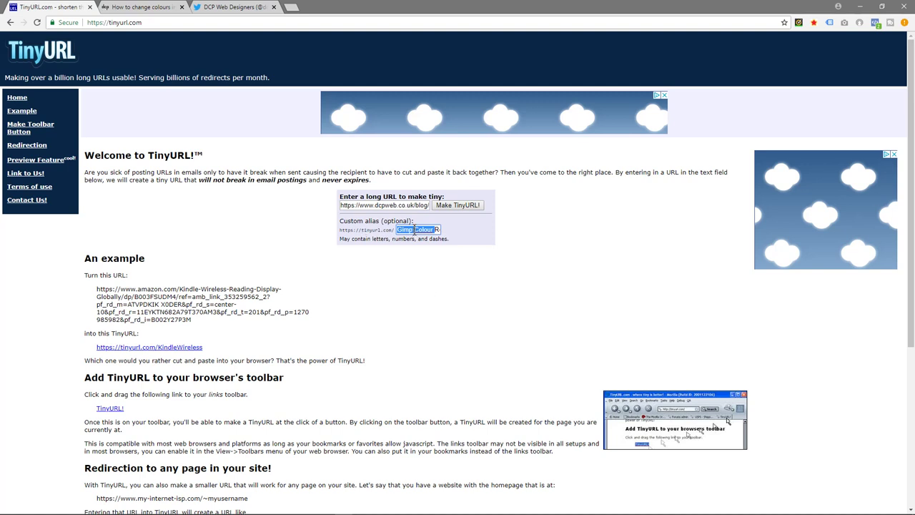
{"action": "left_click", "coordinate": [414, 230]}
{"action": "key", "text": "BackSpace"}
{"action": "type", "text": "-"}
{"action": "key", "text": "Right"}
{"action": "key", "text": "Right"}
{"action": "key", "text": "Right"}
{"action": "key", "text": "Right"}
{"action": "key", "text": "Right"}
{"action": "key", "text": "Right"}
{"action": "key", "text": "Right"}
{"action": "key", "text": "Right"}
{"action": "key", "text": "BackSpace"}
{"action": "type", "text": "-"}
Step: Create the short link tinyurl.com/Gimp-Colour-Rotate-Tool and review its 43-character result
{"action": "left_click", "coordinate": [465, 213]}
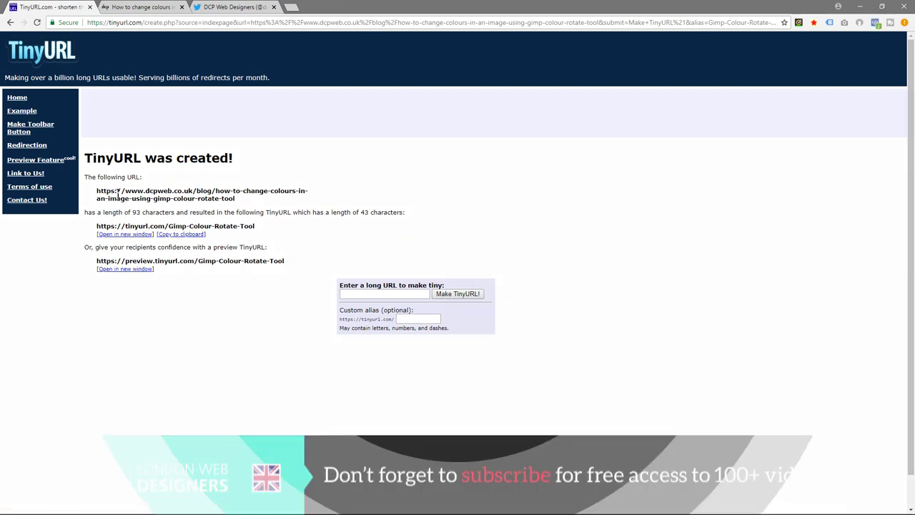
{"action": "left_click_drag", "start_coordinate": [97, 190], "coordinate": [240, 202]}
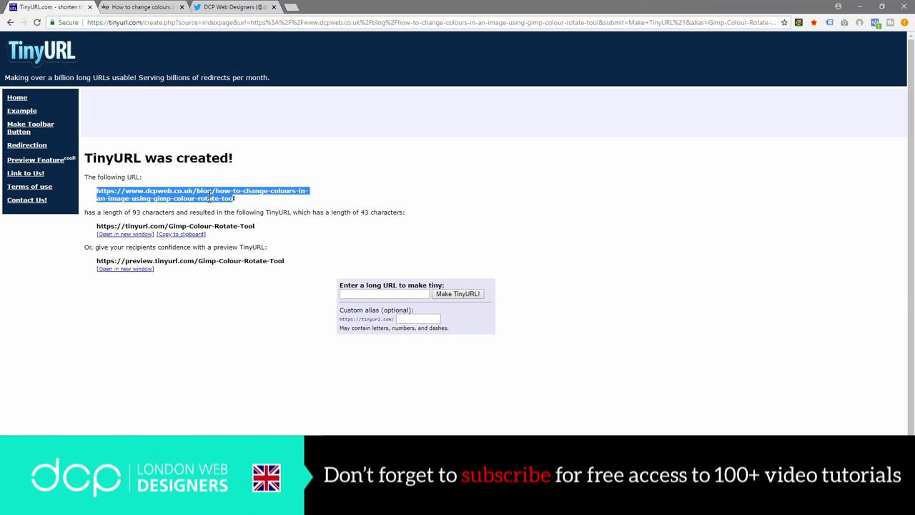
{"action": "left_click_drag", "start_coordinate": [87, 212], "coordinate": [398, 215]}
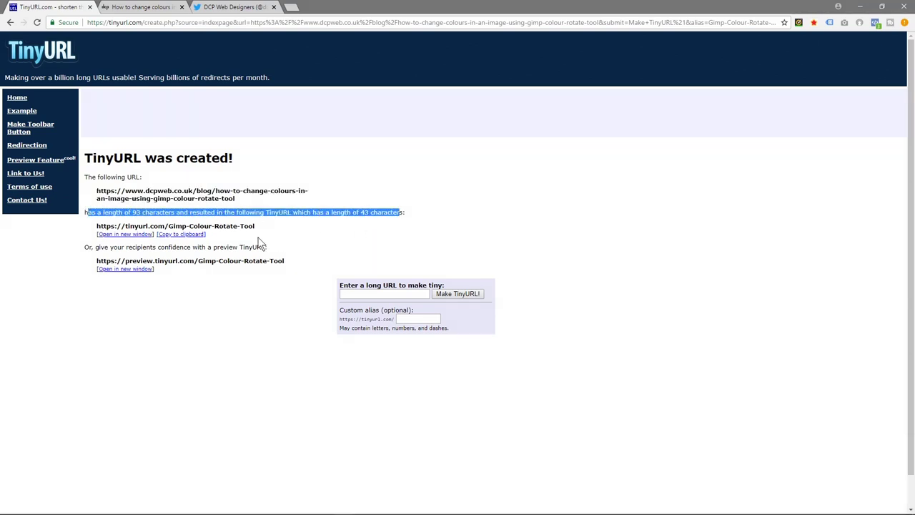
{"action": "left_click", "coordinate": [331, 232]}
{"action": "left_click_drag", "start_coordinate": [277, 213], "coordinate": [400, 213]}
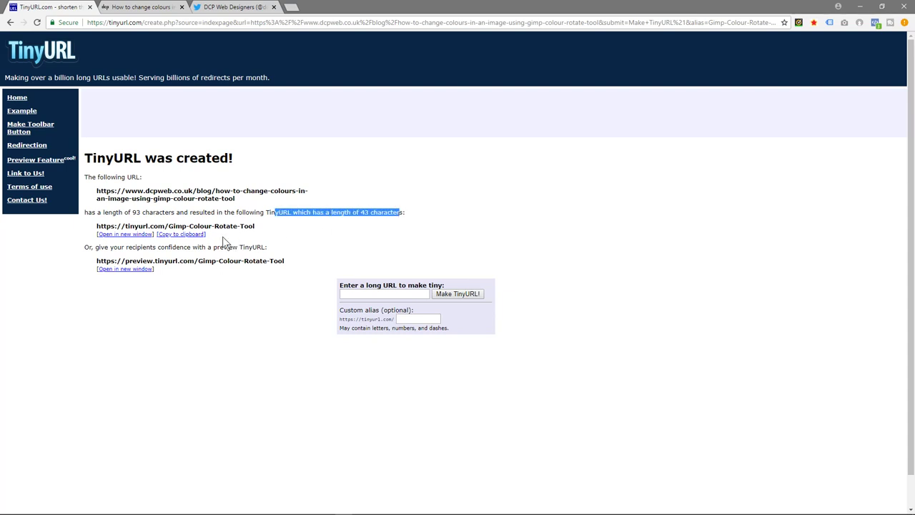
{"action": "mouse_move", "coordinate": [98, 226]}
{"action": "left_mouse_down"}
{"action": "mouse_move", "coordinate": [274, 226]}
{"action": "mouse_move", "coordinate": [95, 227]}
{"action": "left_mouse_up"}
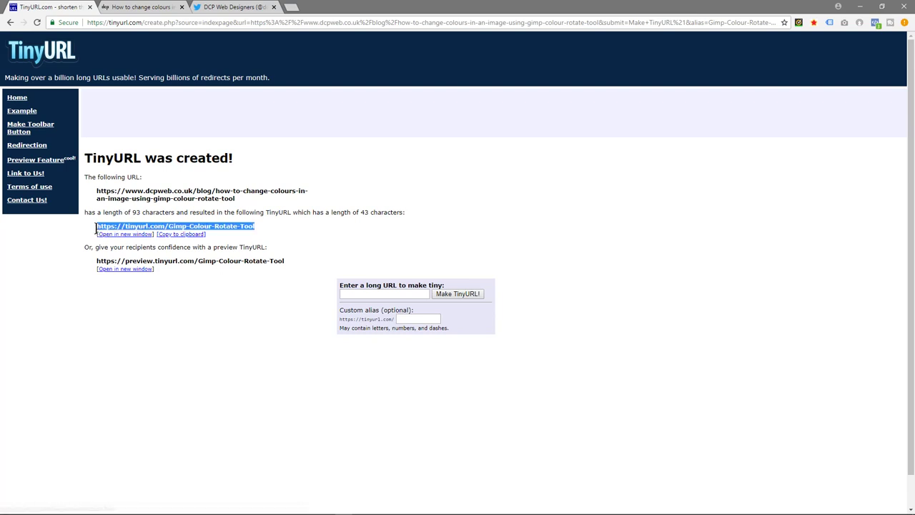
Step: Copy the custom short link and bring up the DCP Web Designers Twitter profile
{"action": "right_click", "coordinate": [177, 225]}
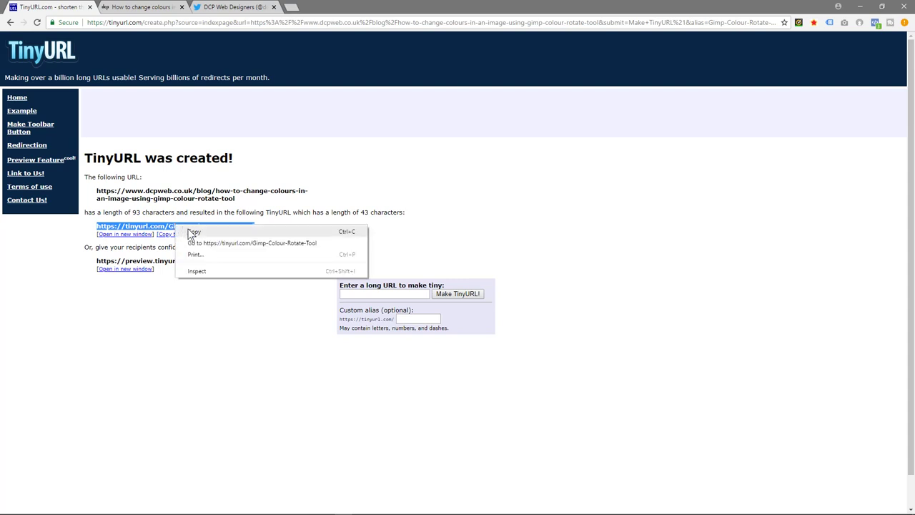
{"action": "left_click", "coordinate": [187, 230]}
{"action": "left_click", "coordinate": [188, 227]}
{"action": "left_click", "coordinate": [190, 235]}
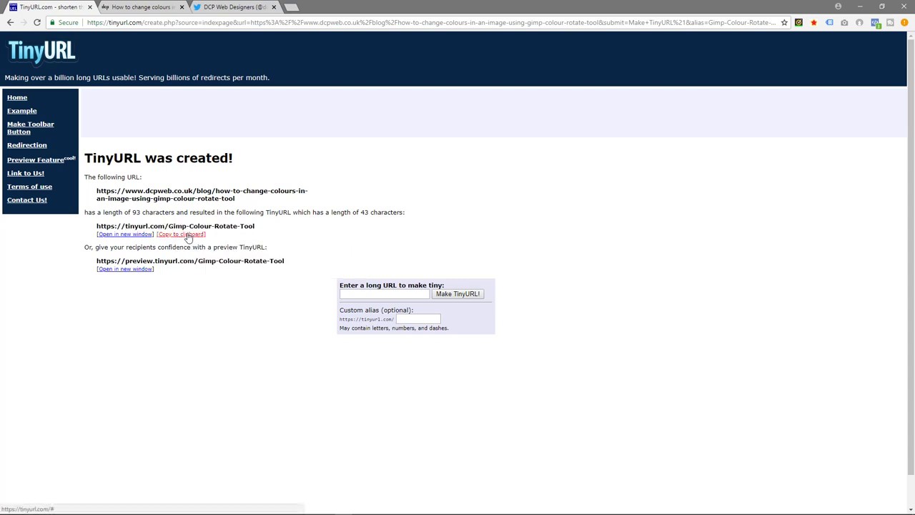
{"action": "left_click", "coordinate": [188, 235]}
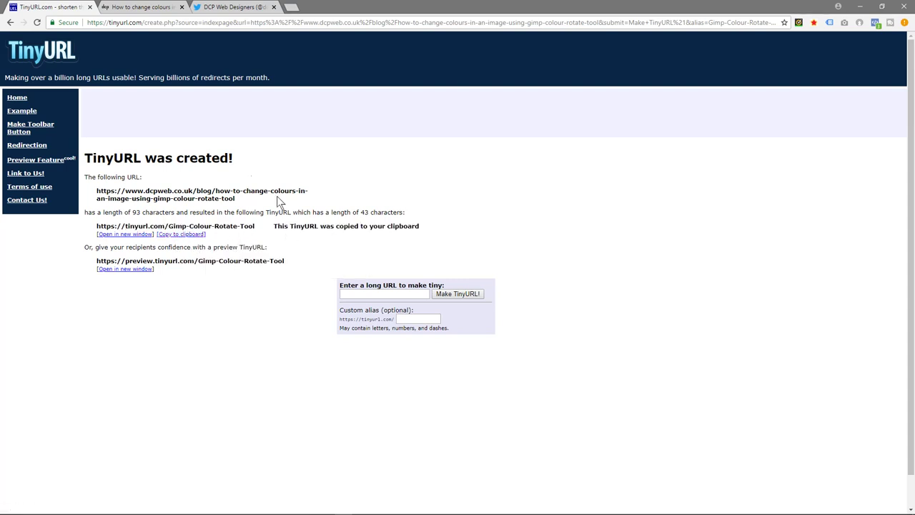
{"action": "left_click", "coordinate": [219, 7]}
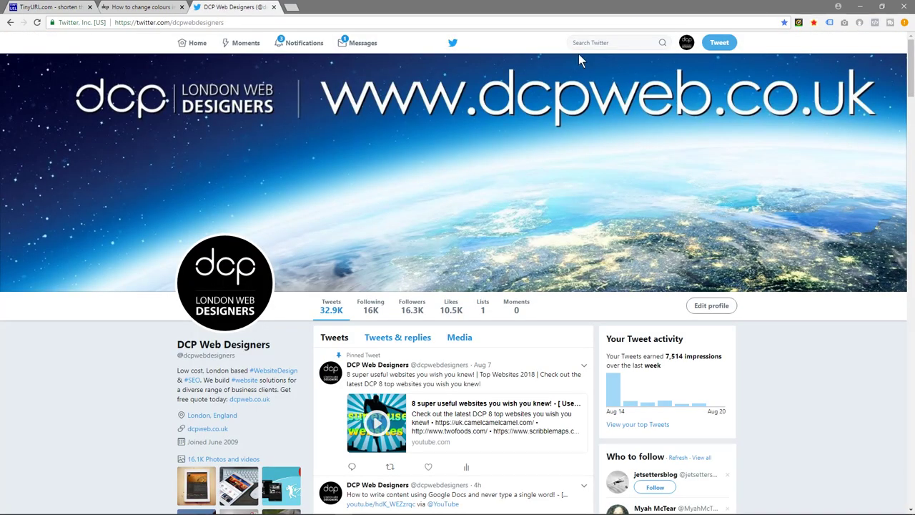
Step: Tweet a Rotate Tool recommendation with the pasted custom TinyURL and #gimpTutorial #dcpweb hashtags
{"action": "left_click", "coordinate": [710, 43]}
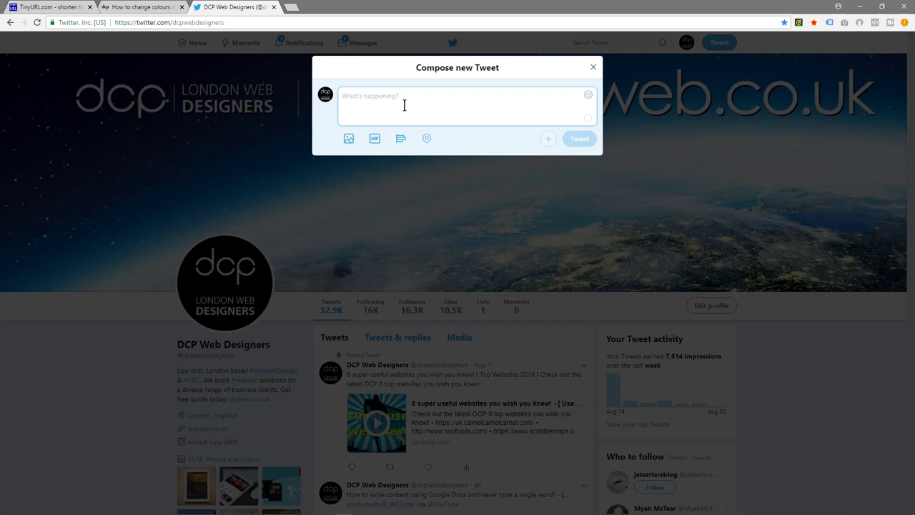
{"action": "type", "text": "Why no"}
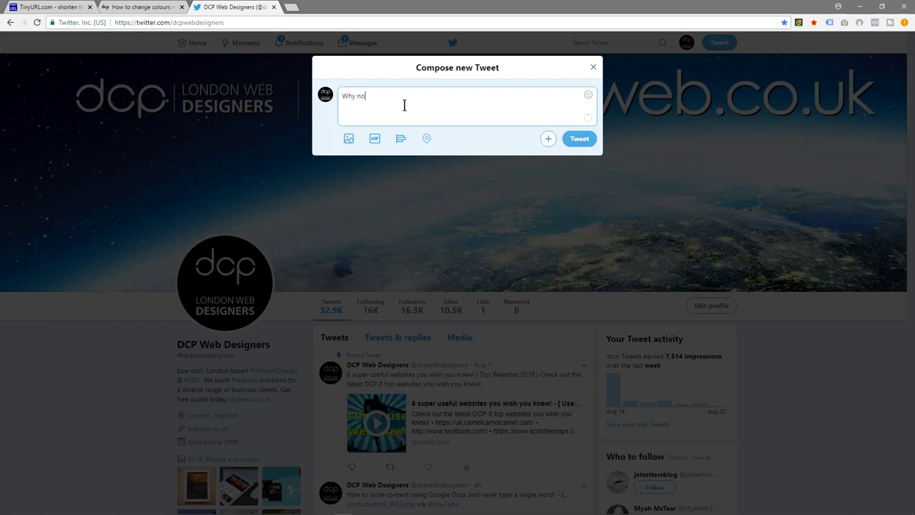
{"action": "type", "text": "t che"}
{"action": "key", "text": "BackSpace"}
{"action": "type", "text": "our Ro"}
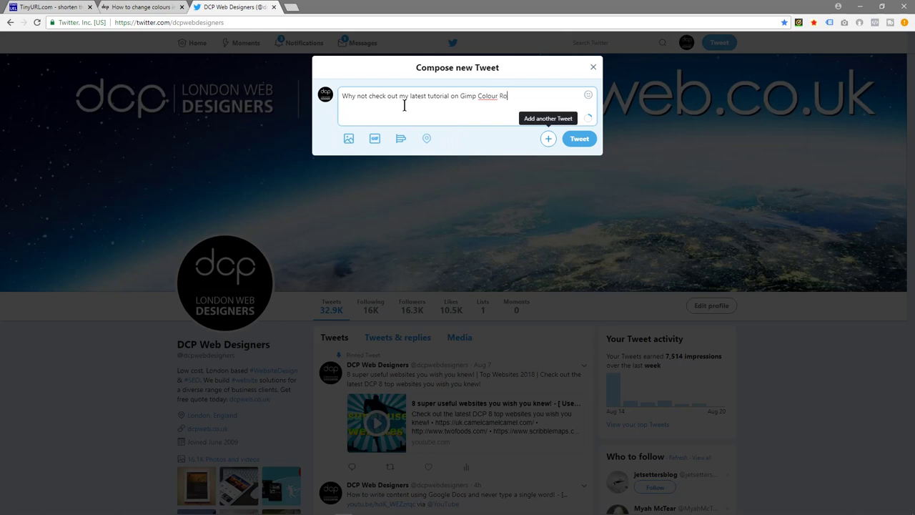
{"action": "type", "text": "tate Tool "}
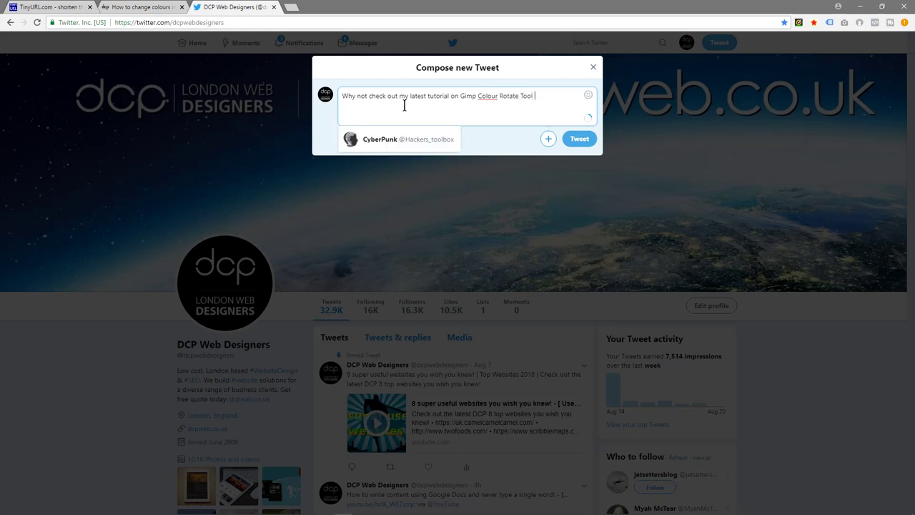
{"action": "type", "text": "here:"}
{"action": "key", "text": "ctrl+v"}
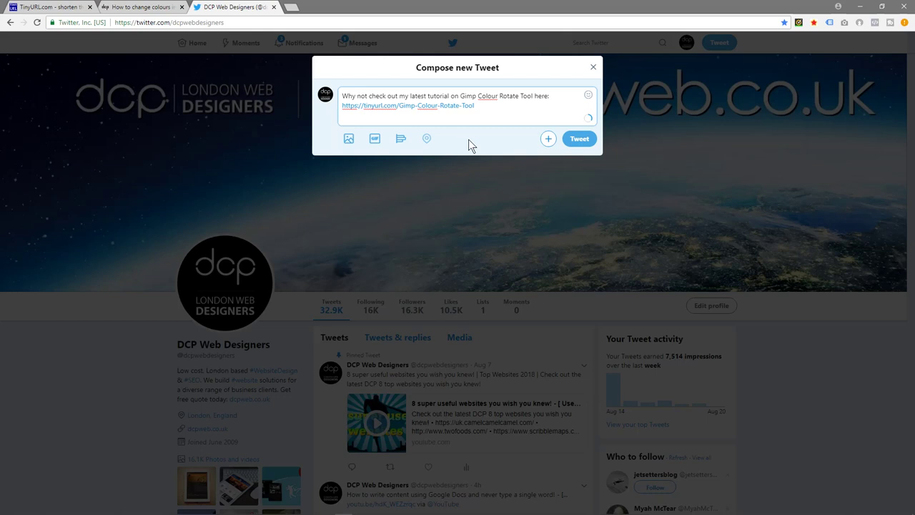
{"action": "key", "text": "Return"}
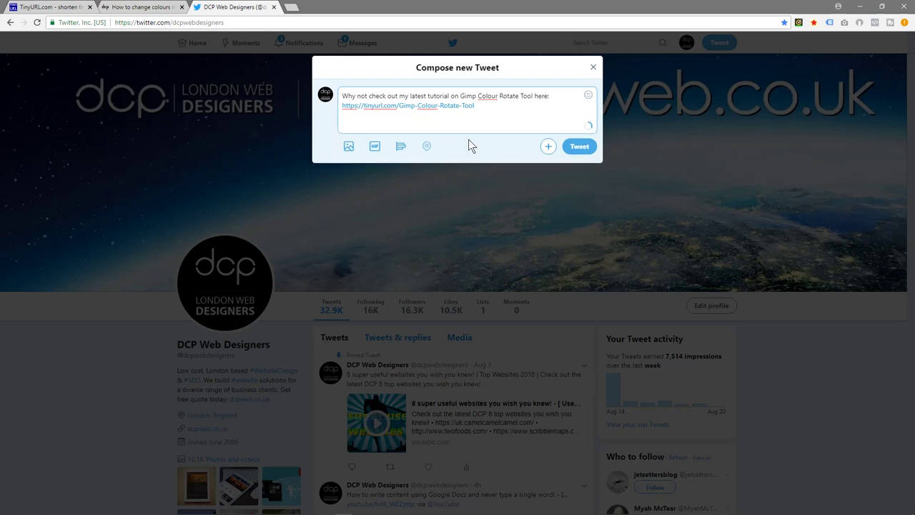
{"action": "type", "text": "#gimpTutorial #dcpweb"}
{"action": "left_click", "coordinate": [579, 147]}
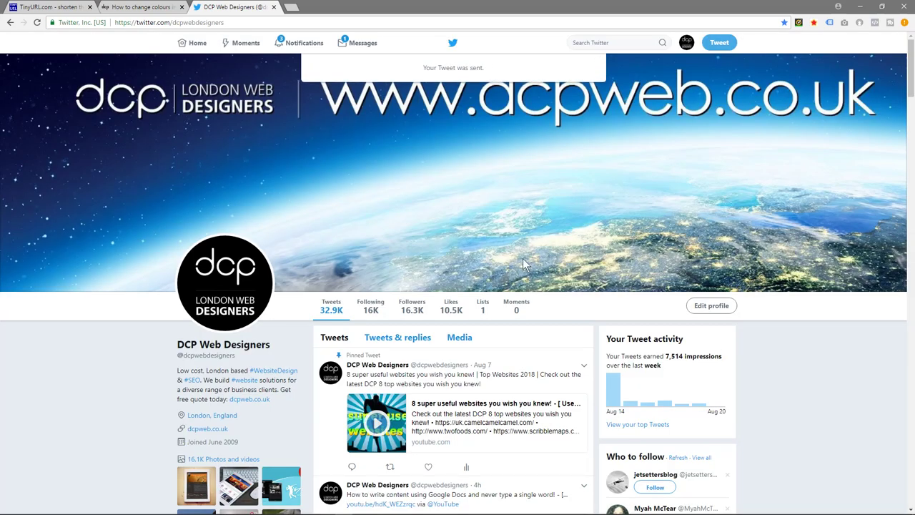
Step: Reload the Twitter profile and scroll down to the new tweet with its tinyurl link
{"action": "left_click", "coordinate": [37, 22]}
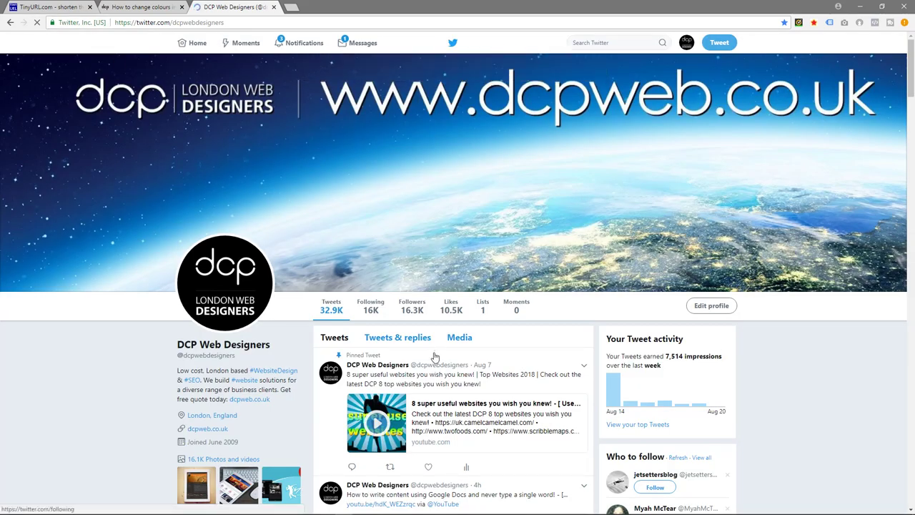
{"action": "scroll", "coordinate": [446, 343], "scroll_direction": "down", "scroll_amount": 3}
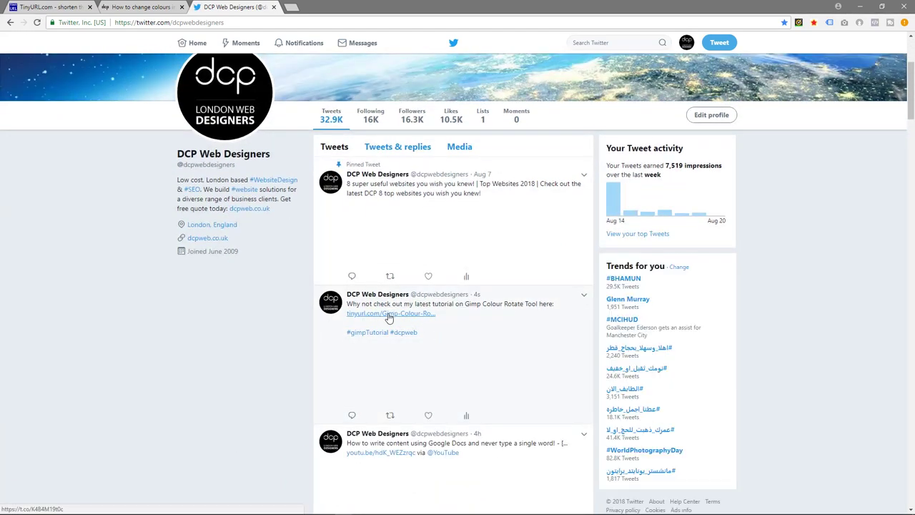
Step: Confirm the tweeted short link opens the Gimp Colour Rotate Tool post, then close that test tab
{"action": "left_click", "coordinate": [143, 7]}
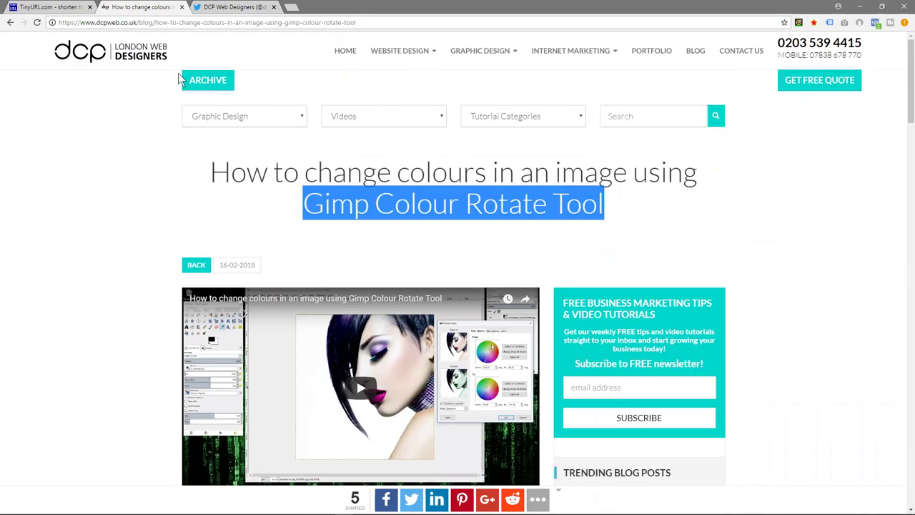
{"action": "left_click", "coordinate": [218, 7]}
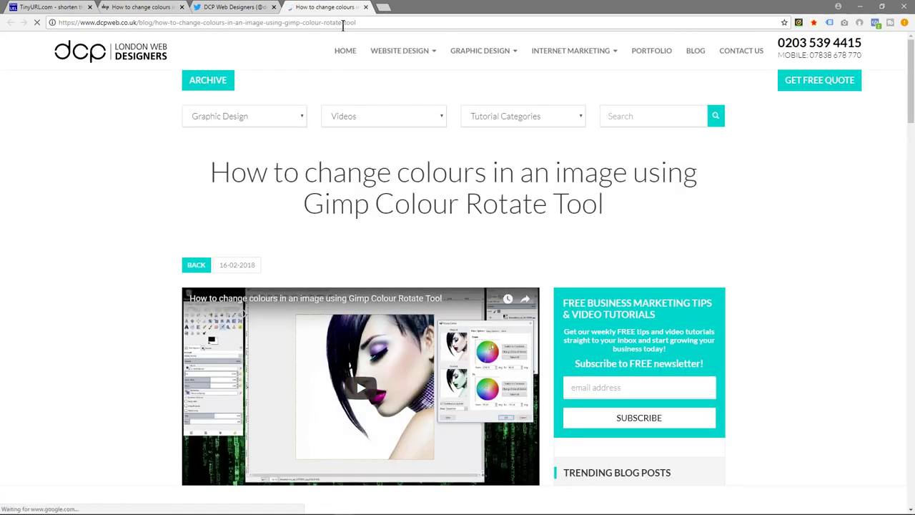
{"action": "left_click", "coordinate": [366, 7]}
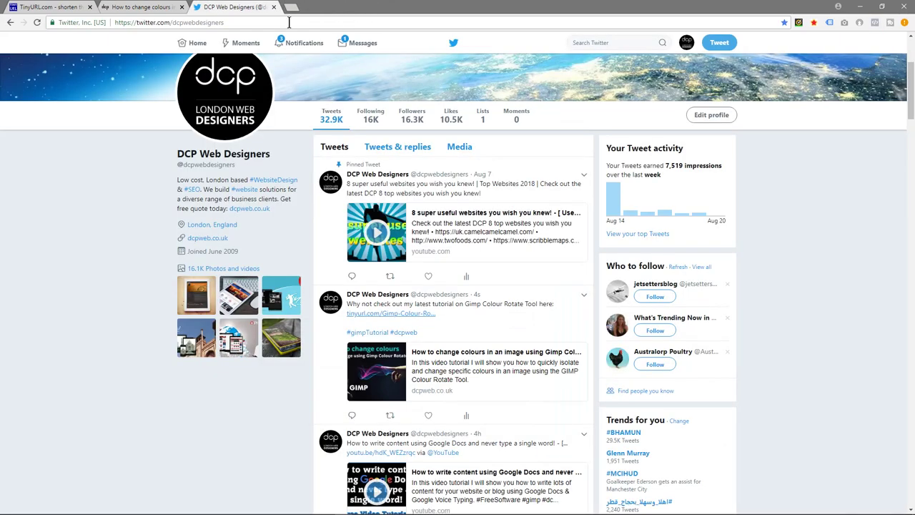
Step: Copy the original blog post's full address from its tab
{"action": "left_click", "coordinate": [143, 7]}
{"action": "right_click", "coordinate": [153, 22]}
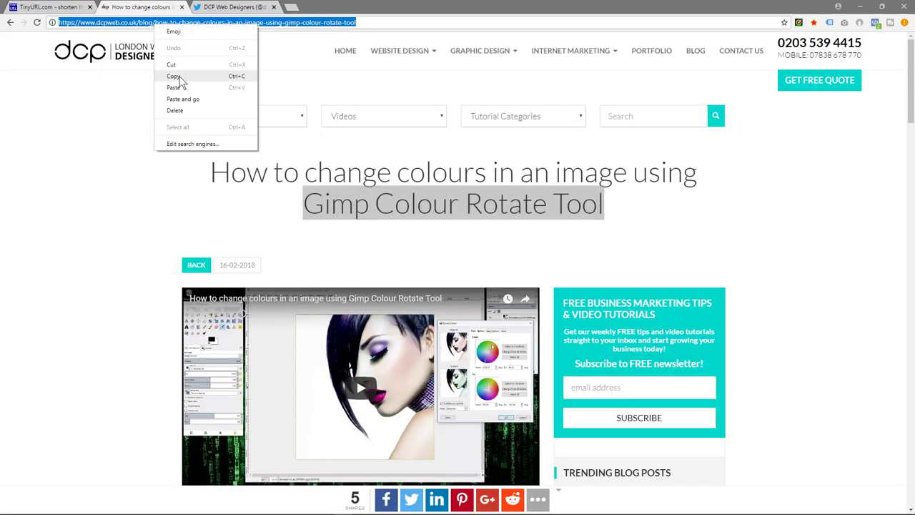
{"action": "left_click", "coordinate": [187, 76]}
{"action": "left_click", "coordinate": [115, 153]}
Step: Paste the blog address on the TinyURL home page and create random link tinyurl.com/y78syrt7 without an alias
{"action": "left_click", "coordinate": [54, 8]}
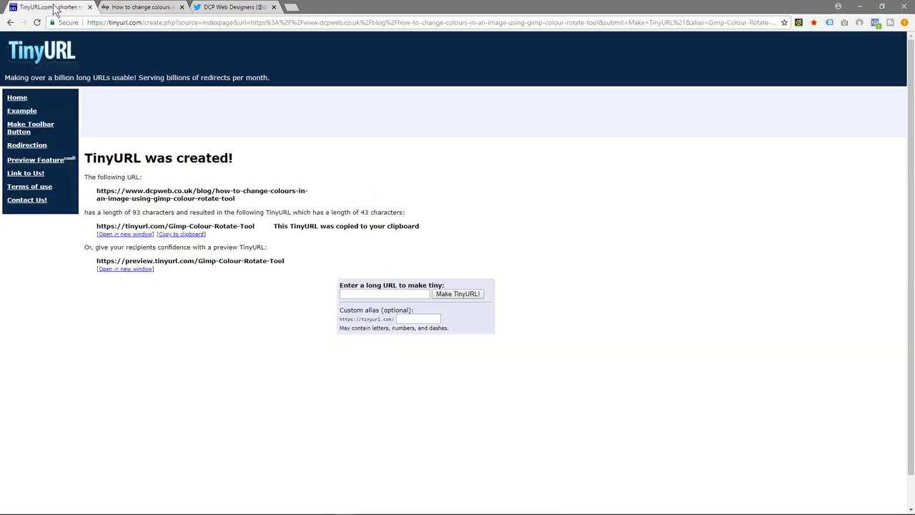
{"action": "left_click", "coordinate": [53, 54]}
{"action": "left_click", "coordinate": [378, 206]}
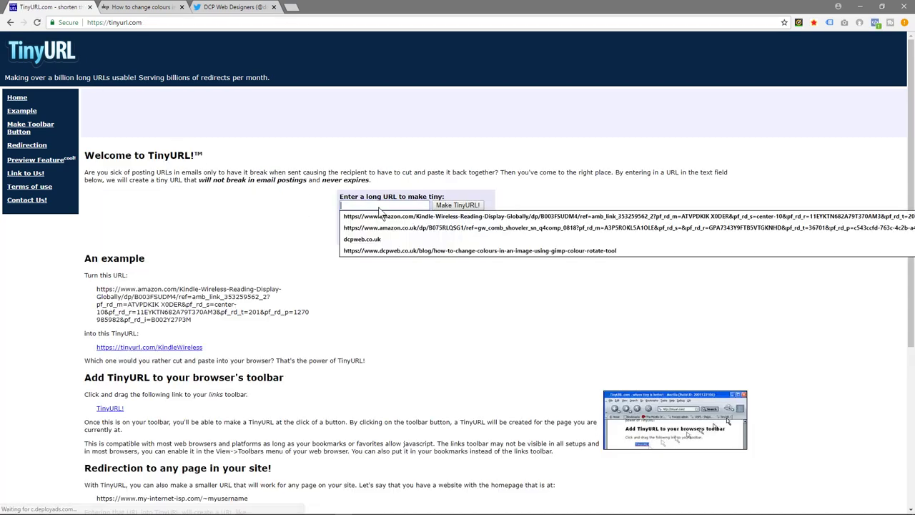
{"action": "key", "text": "ctrl+v"}
{"action": "left_click", "coordinate": [492, 174]}
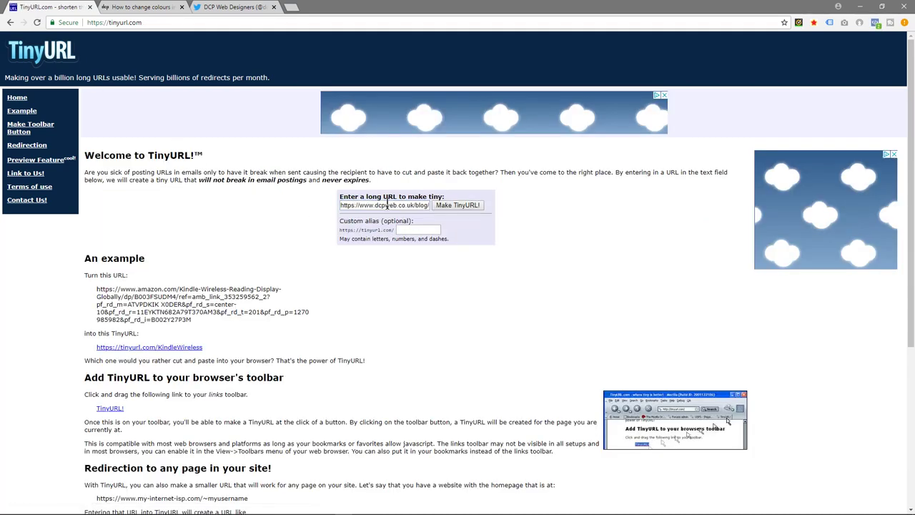
{"action": "left_click", "coordinate": [455, 204]}
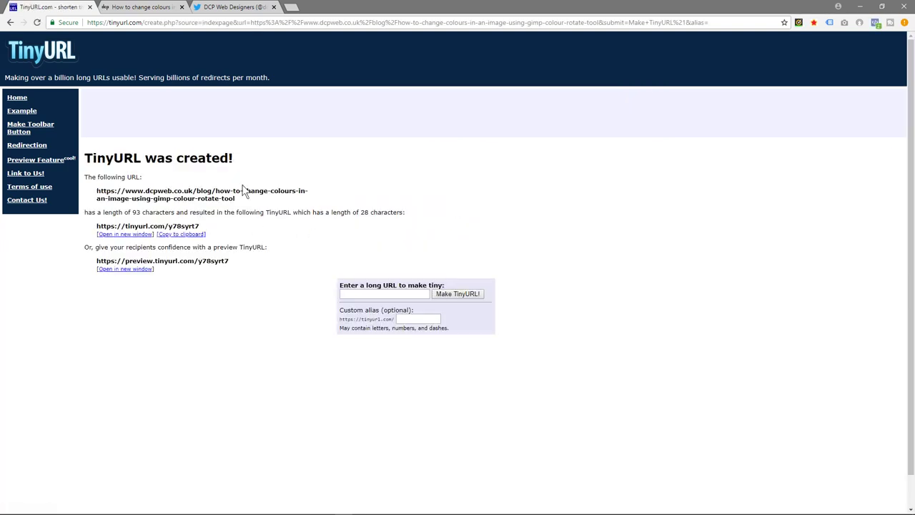
Step: Check that the y78syrt7 short link opens the Gimp Colour Rotate Tool post in a new tab
{"action": "left_click_drag", "start_coordinate": [169, 224], "coordinate": [215, 228]}
{"action": "double_click", "coordinate": [170, 224]}
{"action": "left_click", "coordinate": [92, 226]}
{"action": "mouse_move", "coordinate": [94, 228]}
{"action": "left_mouse_down"}
{"action": "mouse_move", "coordinate": [190, 227]}
{"action": "mouse_move", "coordinate": [96, 225]}
{"action": "left_mouse_up"}
{"action": "left_click", "coordinate": [195, 226]}
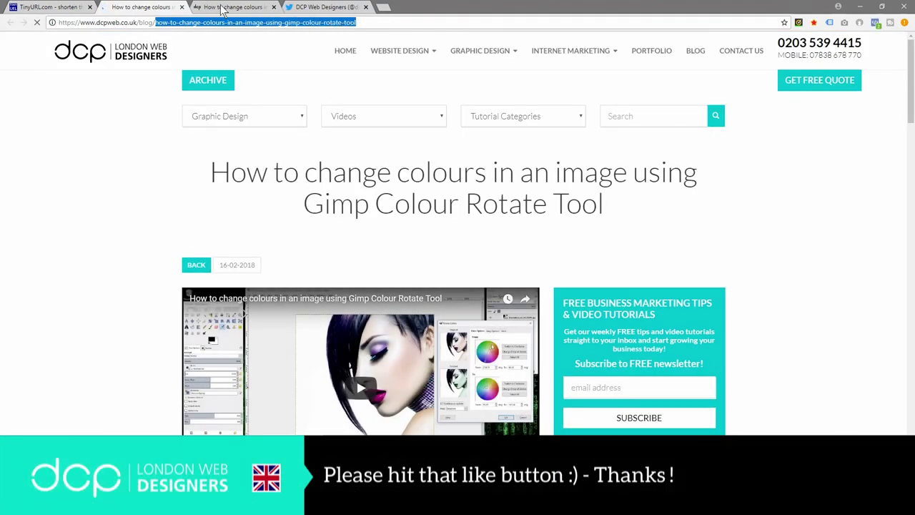
Step: Close the blog post tab and return to the empty TinyURL home page
{"action": "left_click", "coordinate": [182, 6]}
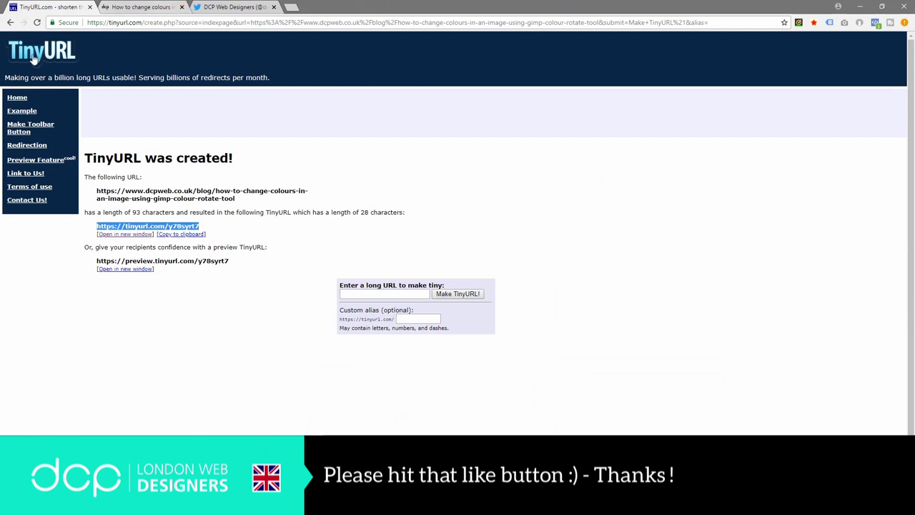
{"action": "left_click", "coordinate": [66, 60]}
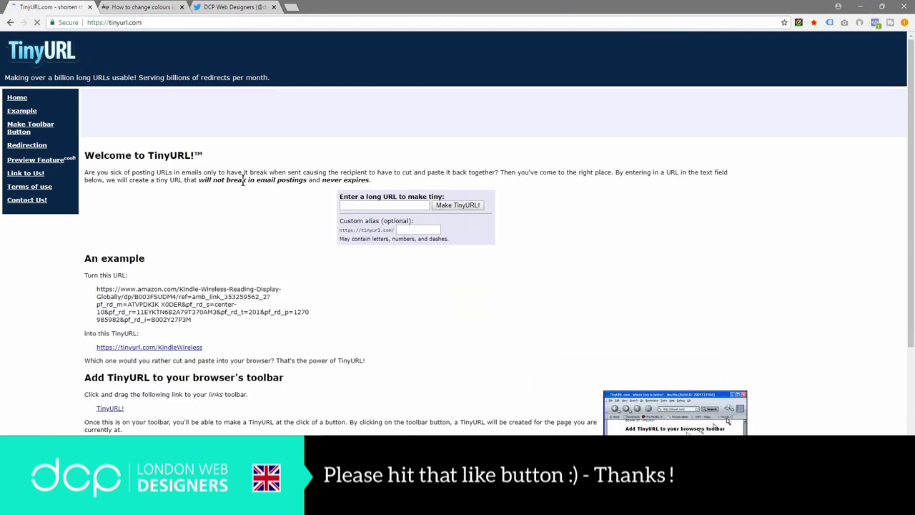